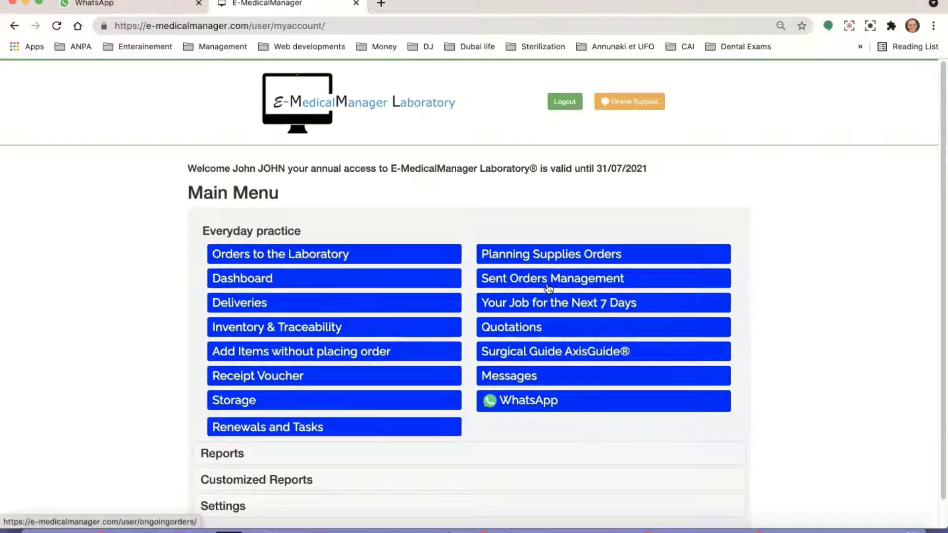
# - Go to the sent orders management page and open the details of the first listed order
pyautogui.click(644, 281)
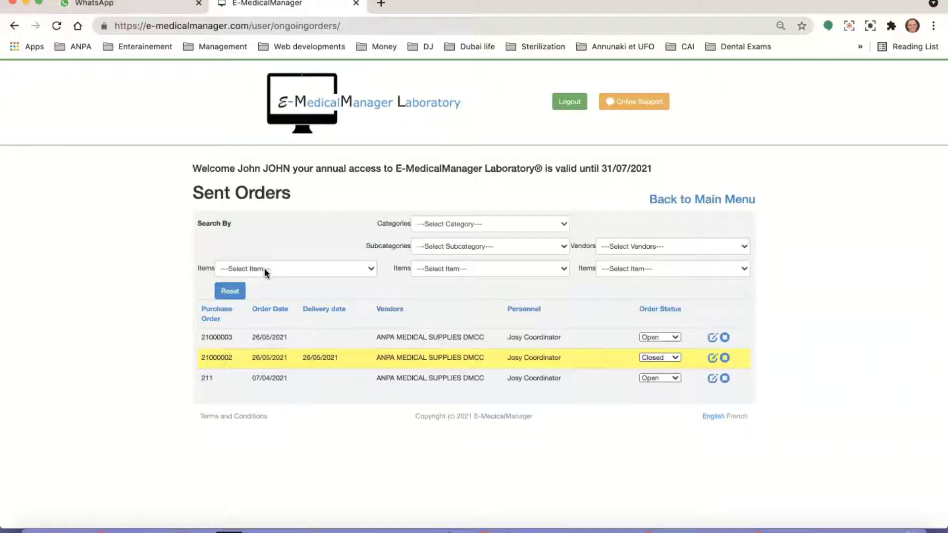
pyautogui.click(264, 270)
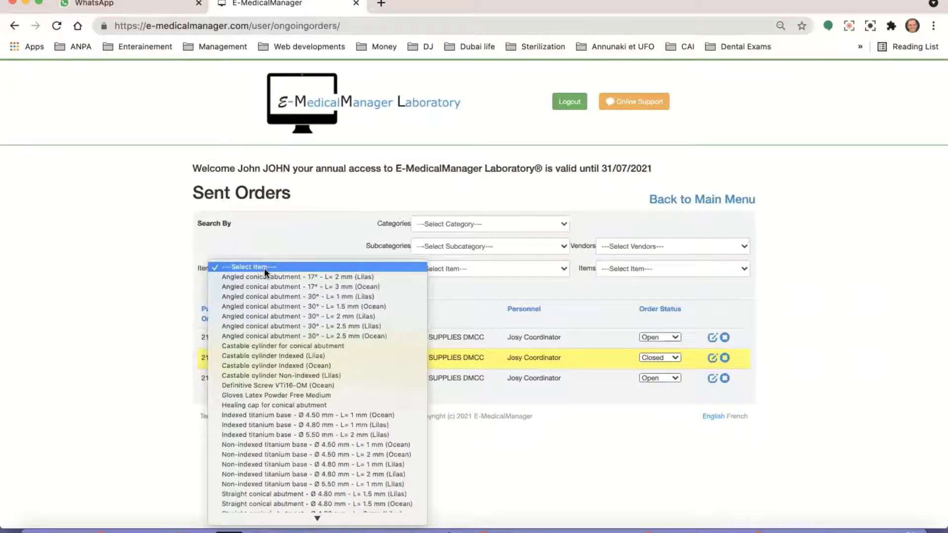
pyautogui.click(265, 268)
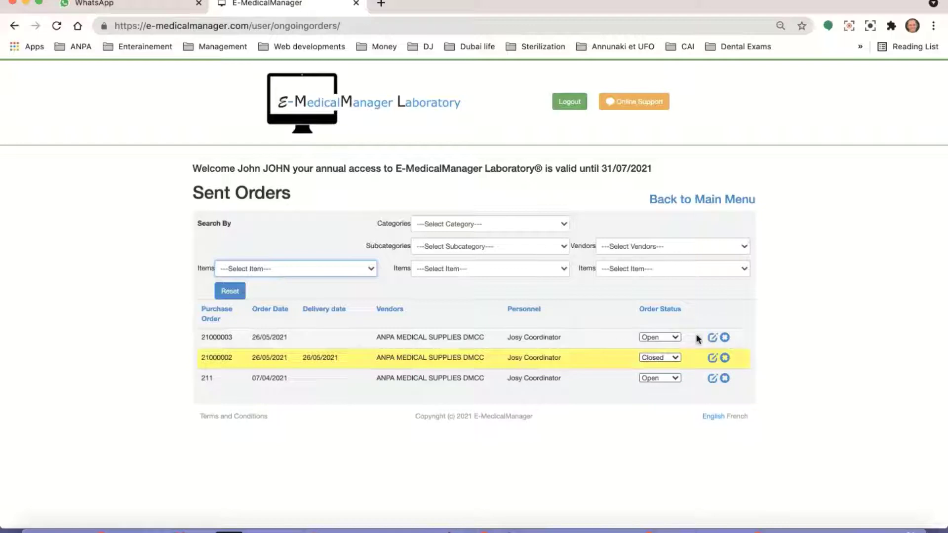
pyautogui.click(713, 338)
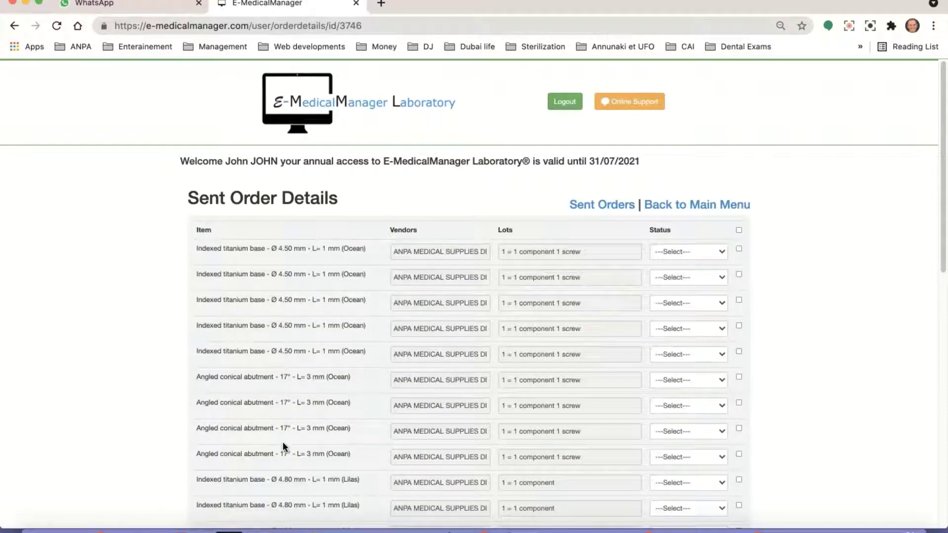
# - Select all items in the sent order and set their status to Received
pyautogui.scroll(-3, 439, 366)
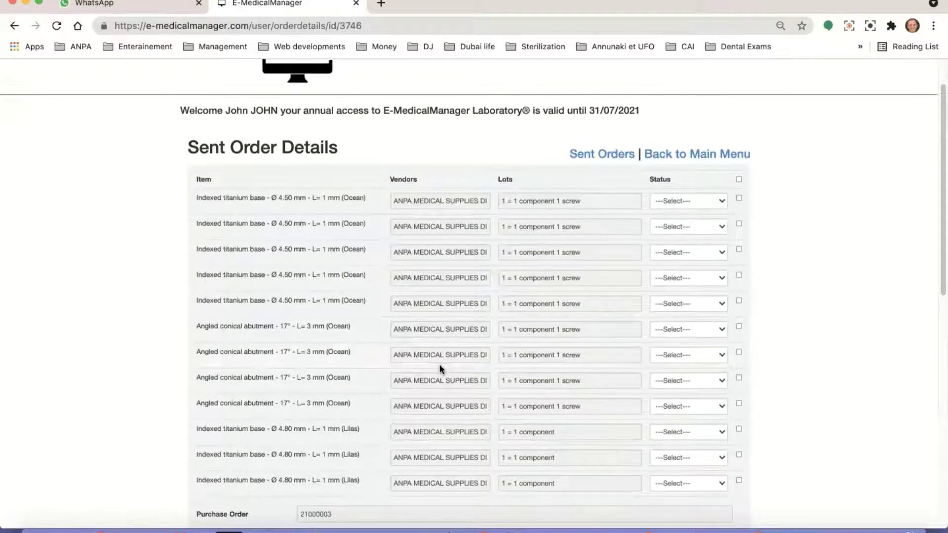
pyautogui.scroll(-1, 439, 366)
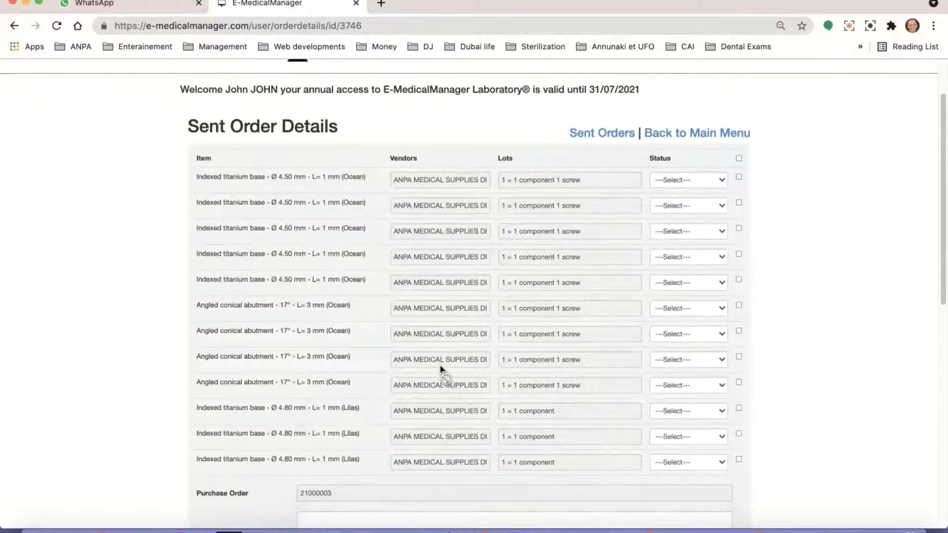
pyautogui.scroll(-1, 441, 365)
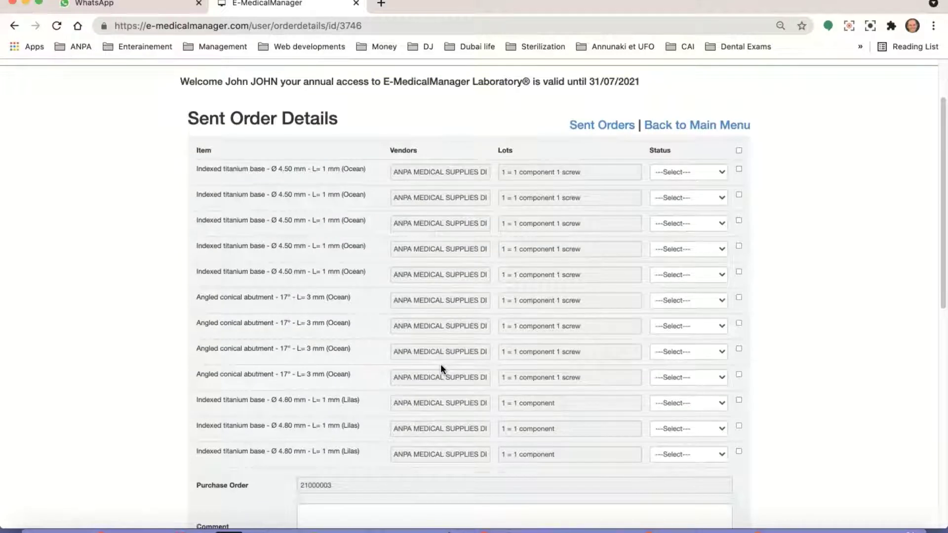
pyautogui.click(691, 171)
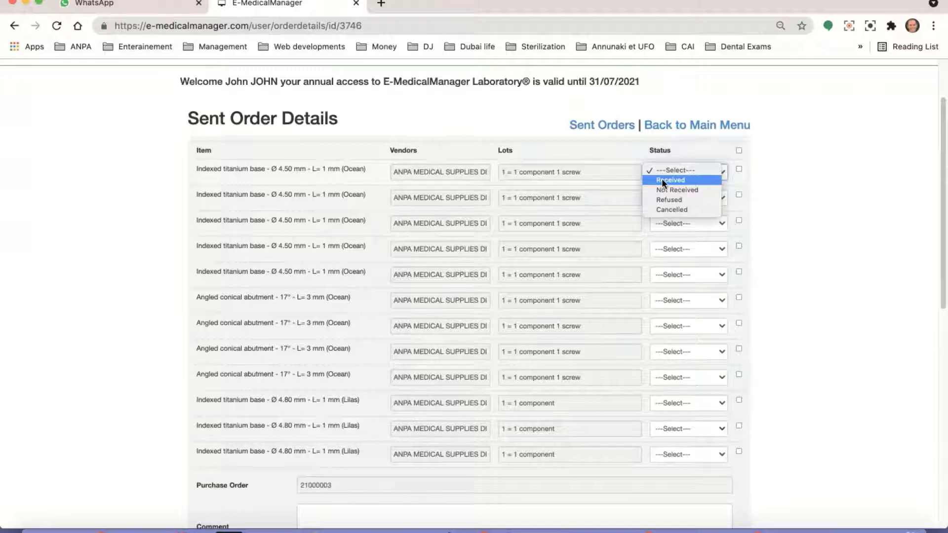
pyautogui.click(805, 194)
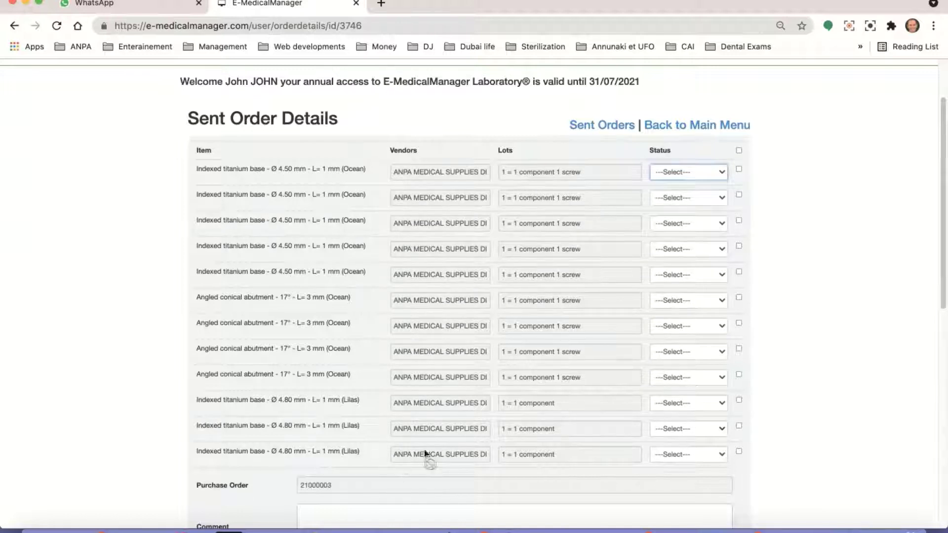
pyautogui.click(739, 150)
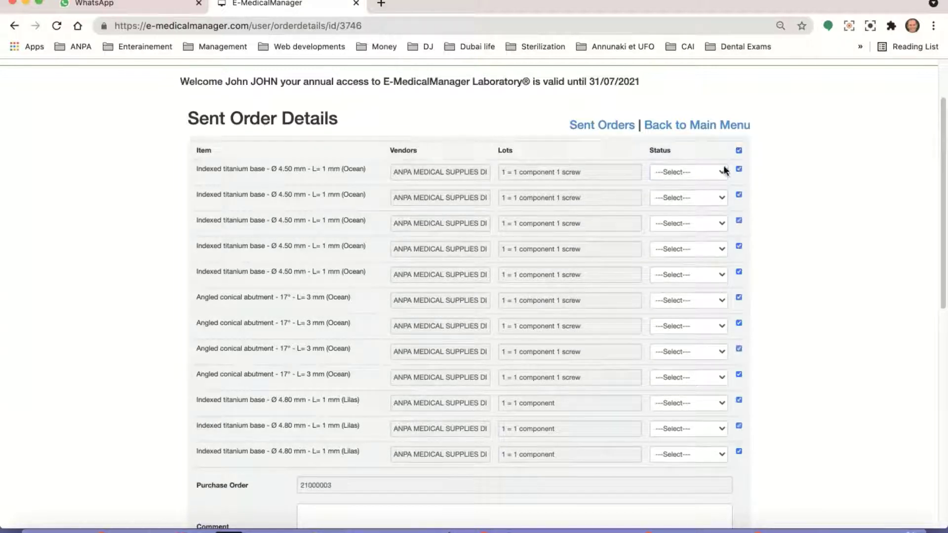
pyautogui.click(703, 174)
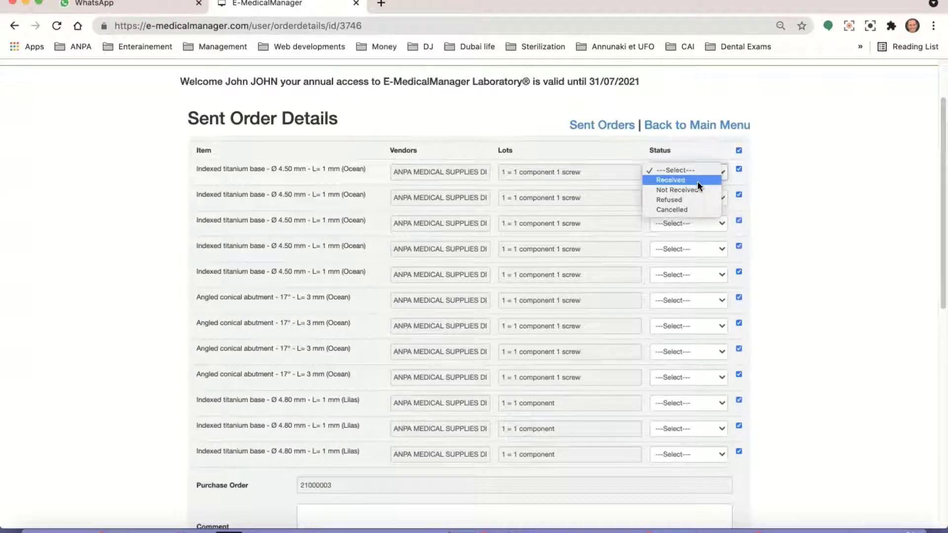
pyautogui.click(697, 181)
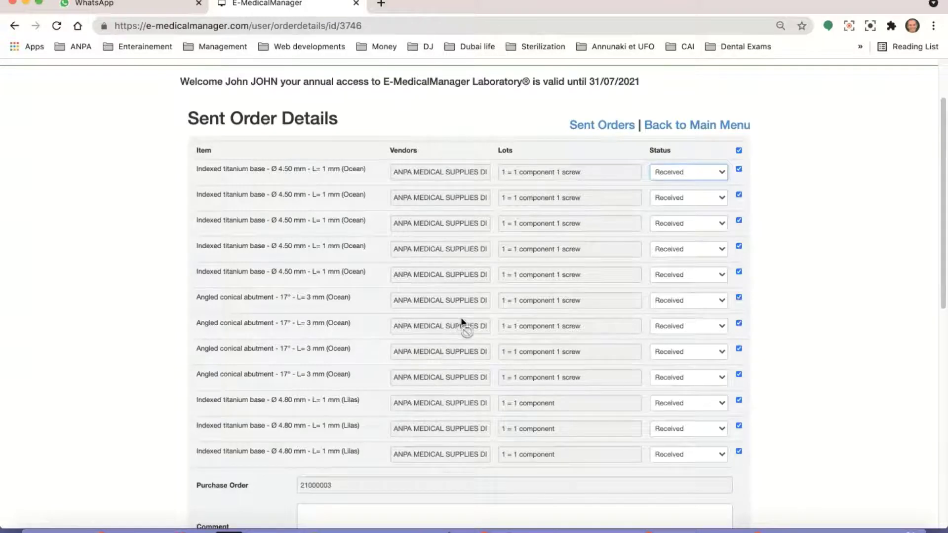
# - Set the order's delivery date to 26/05/2021 and attach INV 02.pdf from the Desktop as its document
pyautogui.scroll(-5, 464, 310)
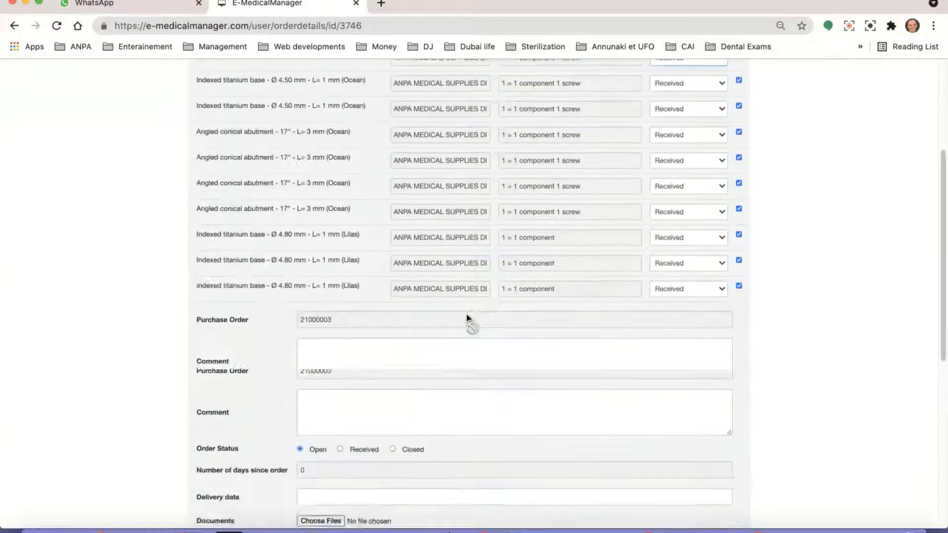
pyautogui.scroll(-5, 467, 315)
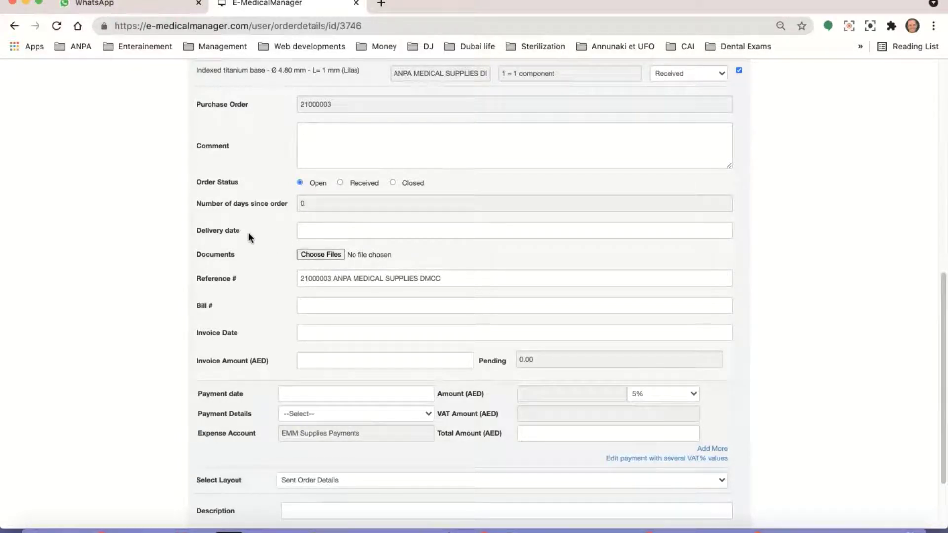
pyautogui.click(310, 229)
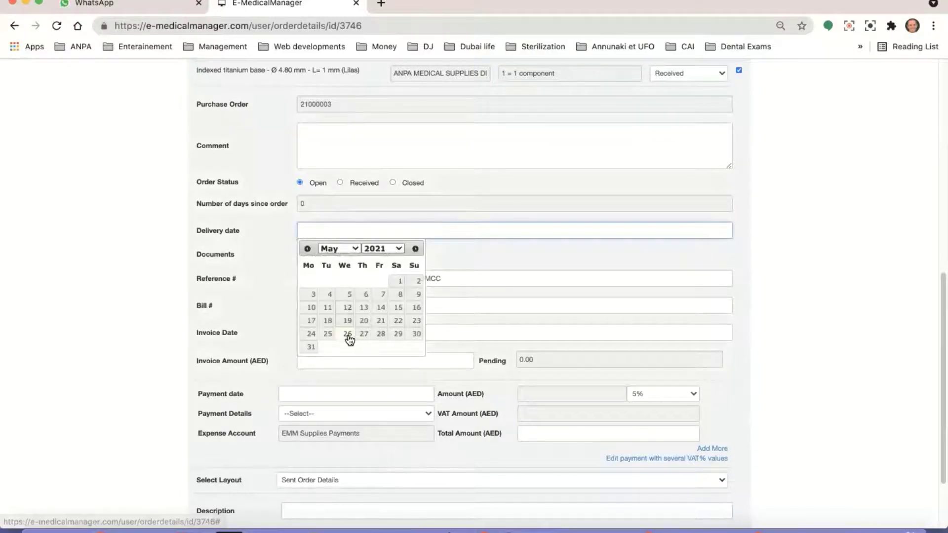
pyautogui.click(348, 334)
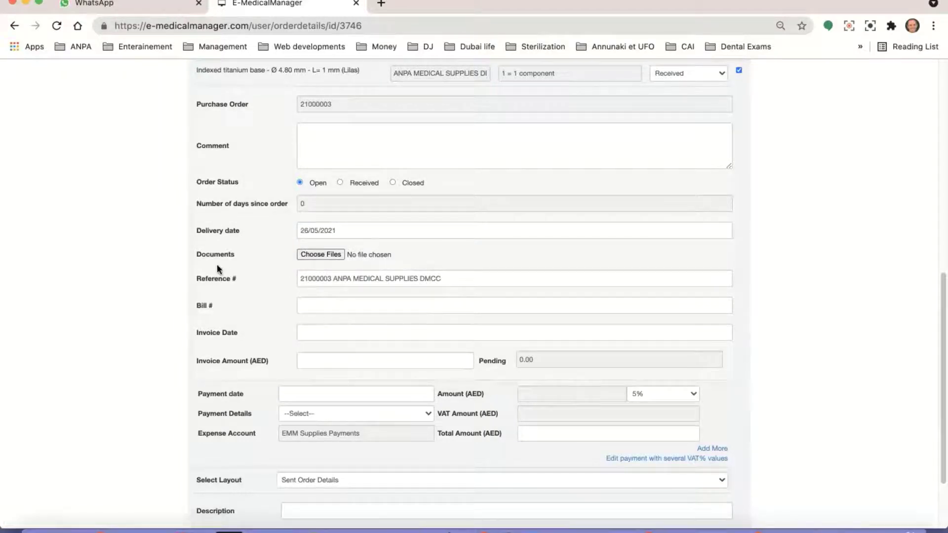
pyautogui.click(319, 255)
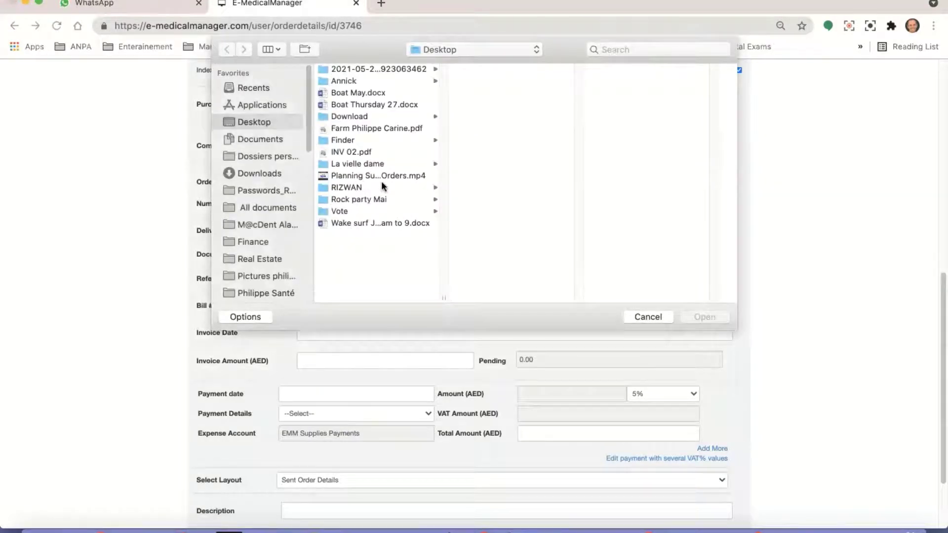
pyautogui.doubleClick(340, 151)
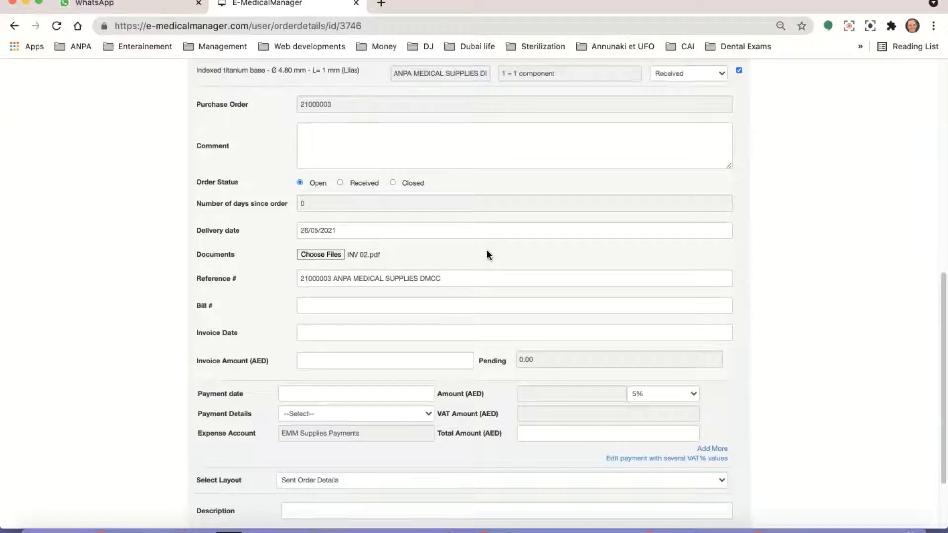
# - Fill in the bill number, set the invoice date to 26/05/2021 and enter an invoice amount of 8000 AED
pyautogui.scroll(-1, 487, 251)
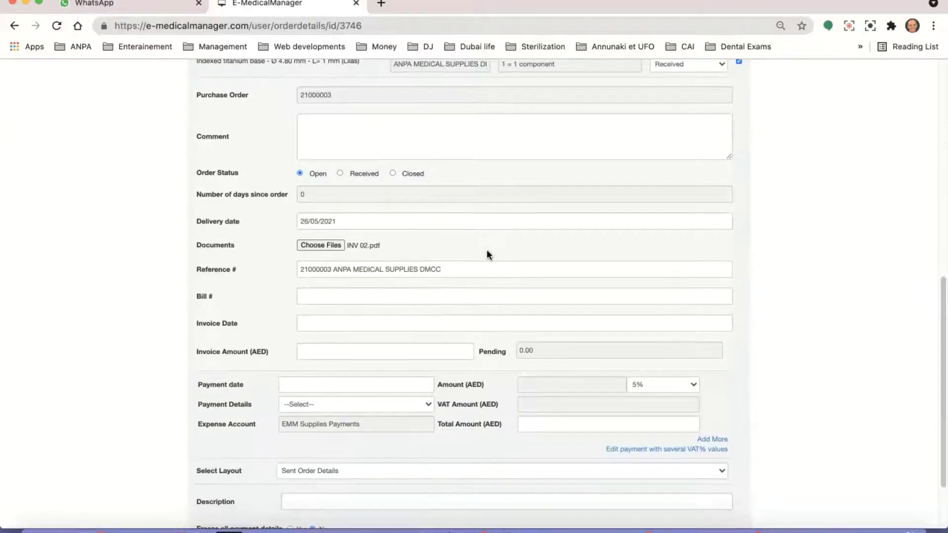
pyautogui.scroll(-1, 485, 255)
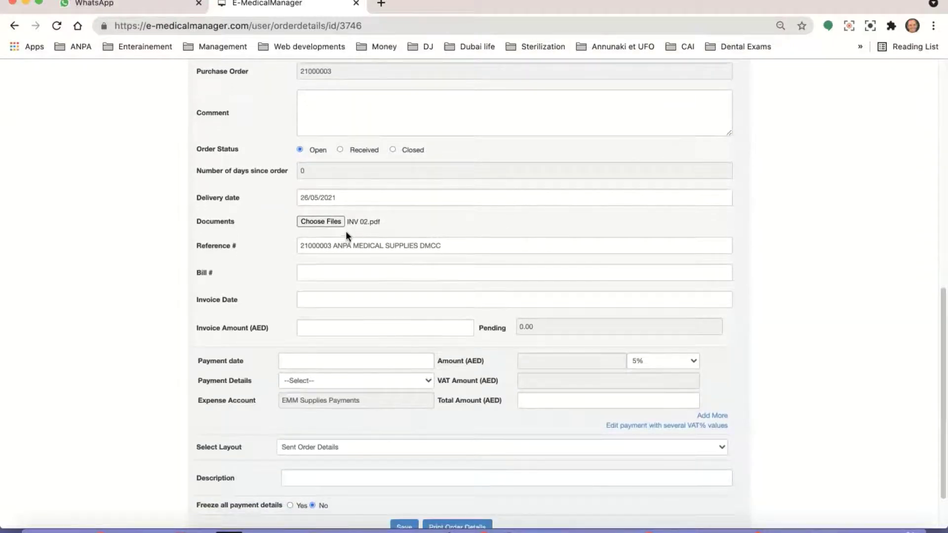
pyautogui.scroll(-2, 491, 224)
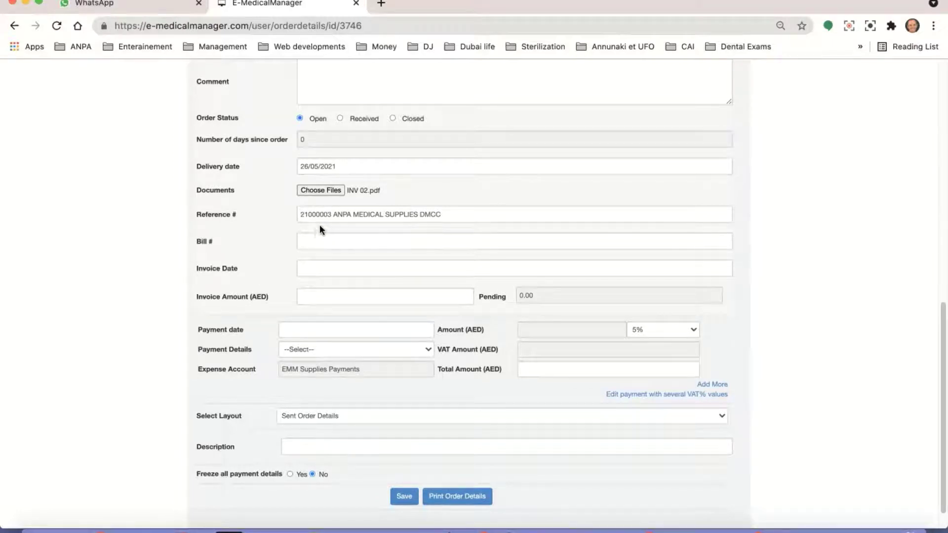
pyautogui.moveTo(300, 215); pyautogui.dragTo(333, 214)
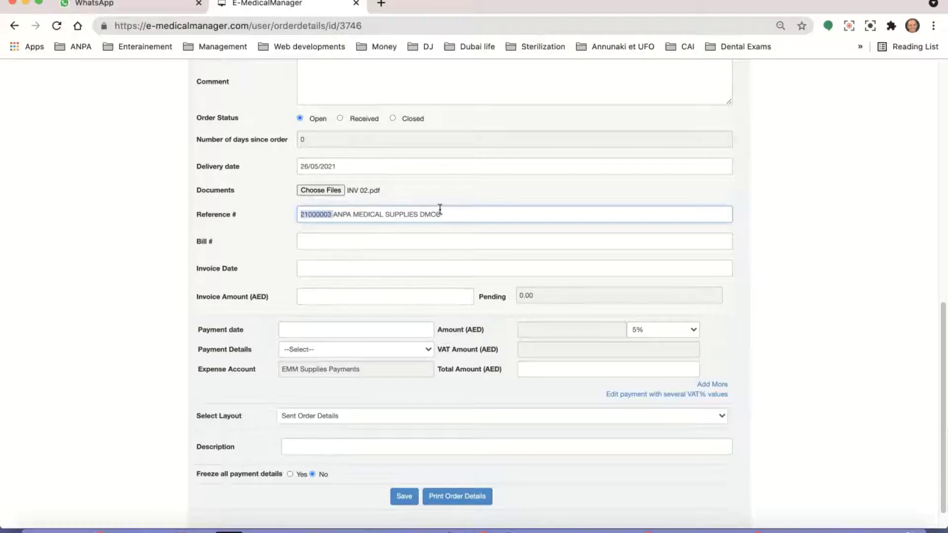
pyautogui.moveTo(443, 214); pyautogui.dragTo(332, 217)
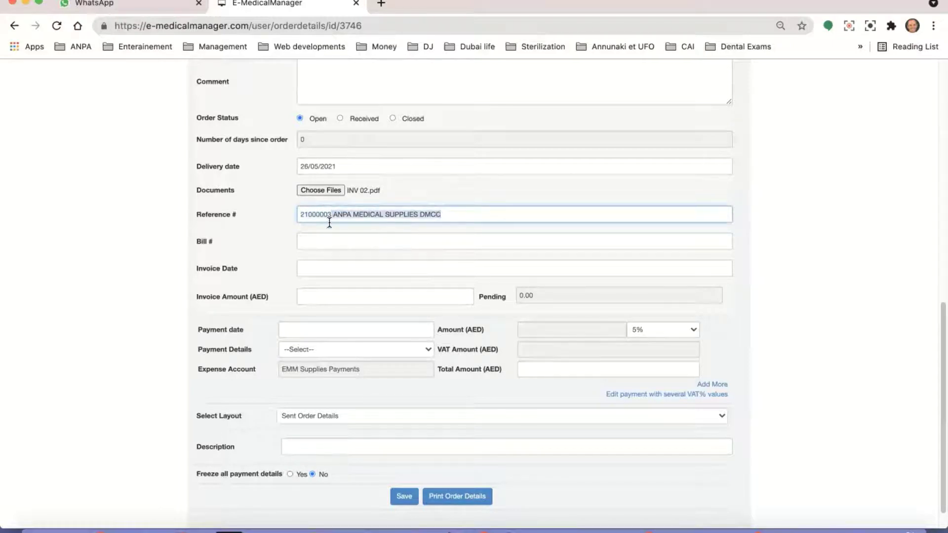
pyautogui.click(320, 243)
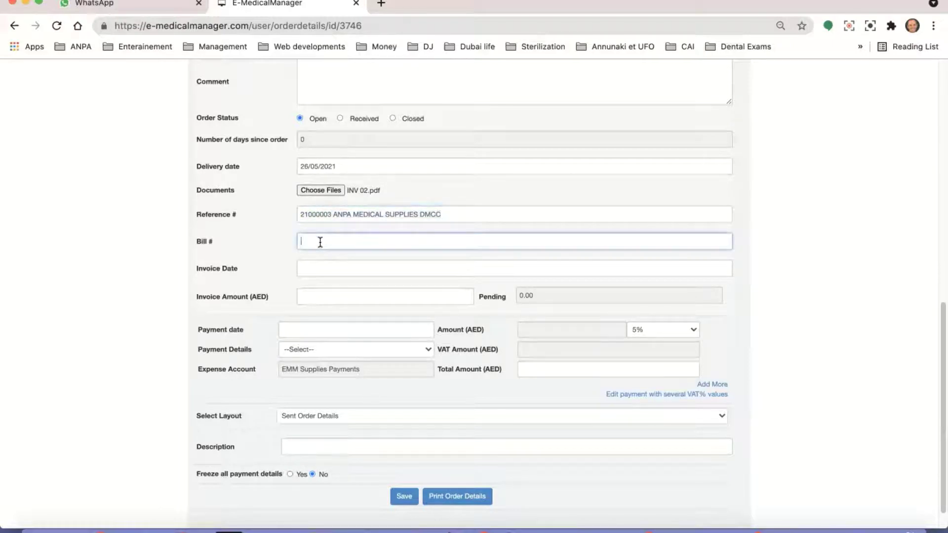
pyautogui.write('897654wer')
pyautogui.click(339, 274)
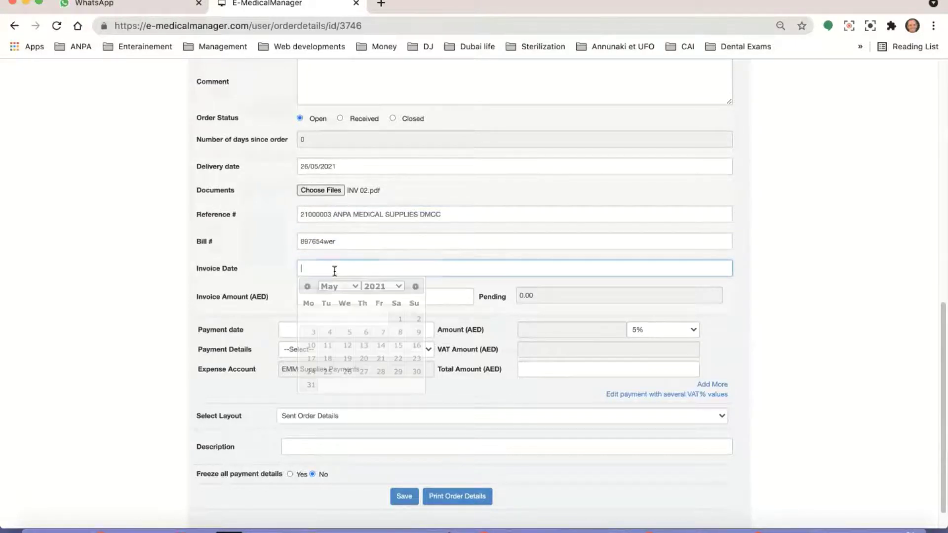
pyautogui.click(346, 371)
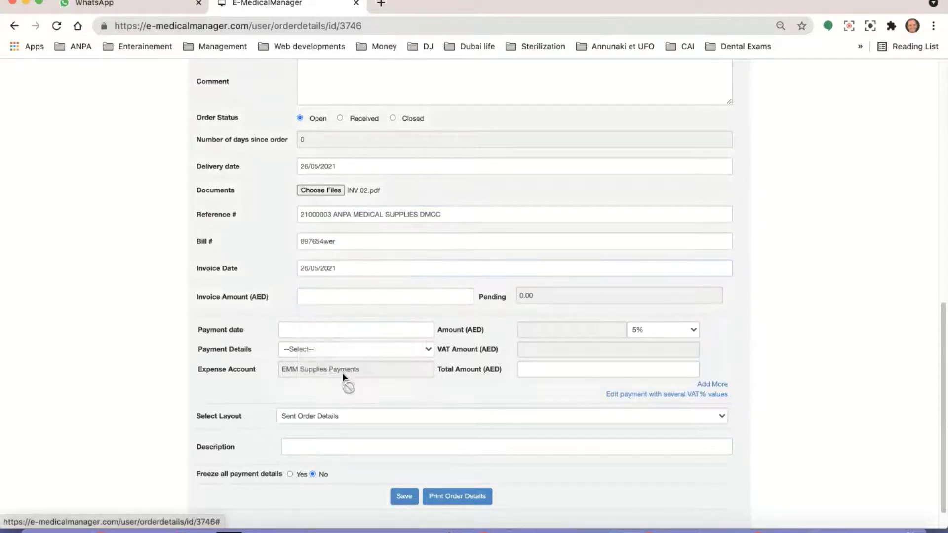
pyautogui.click(318, 297)
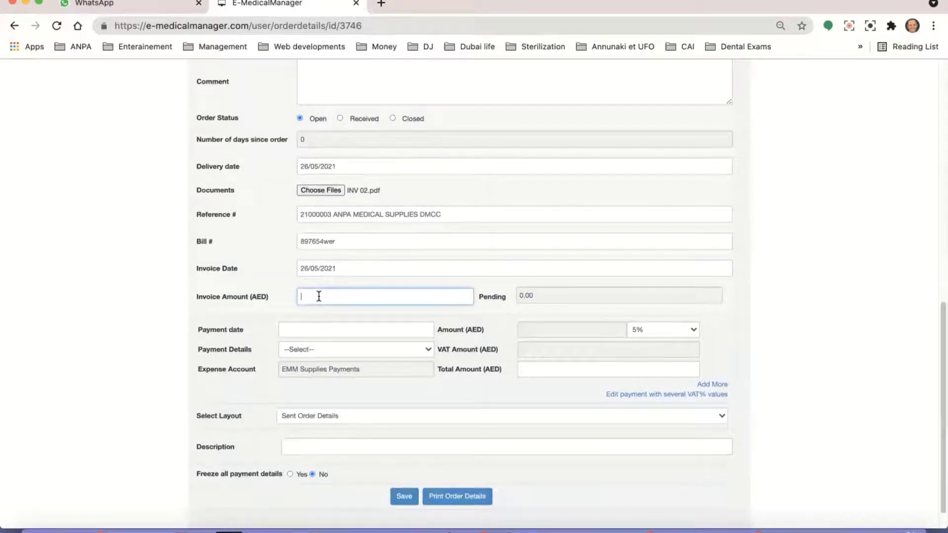
pyautogui.write('8000')
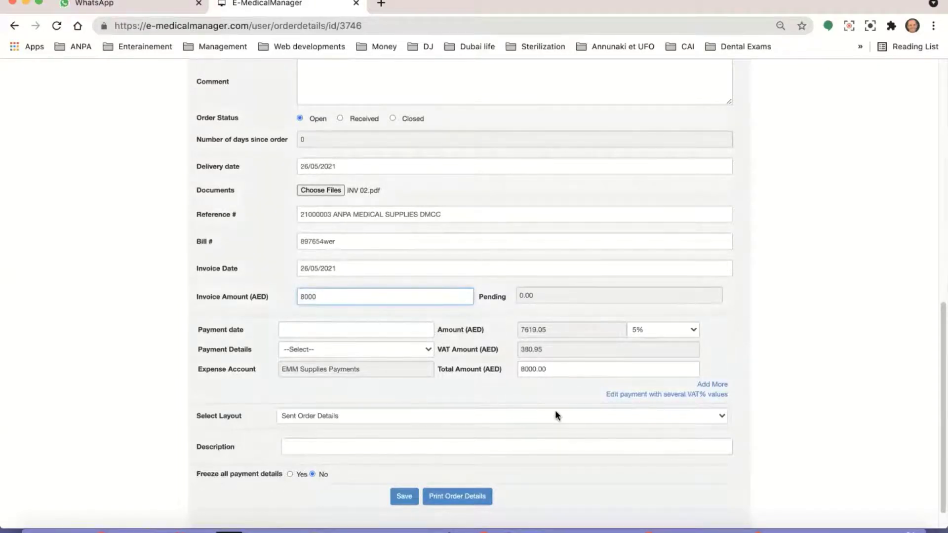
# - Split the 8000 AED payment across several VAT rates, with 1000 at 0% VAT and the remainder at 5%
pyautogui.click(632, 395)
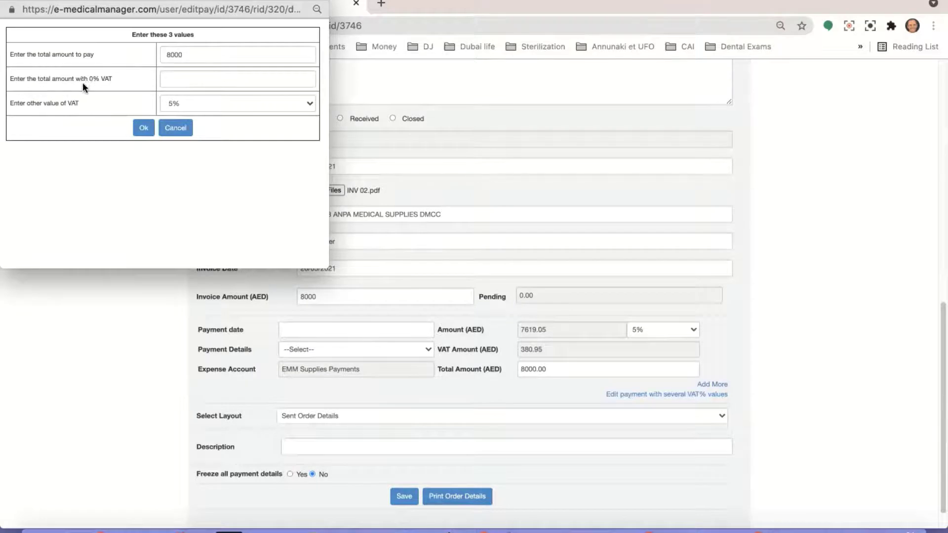
pyautogui.click(175, 81)
pyautogui.write('1')
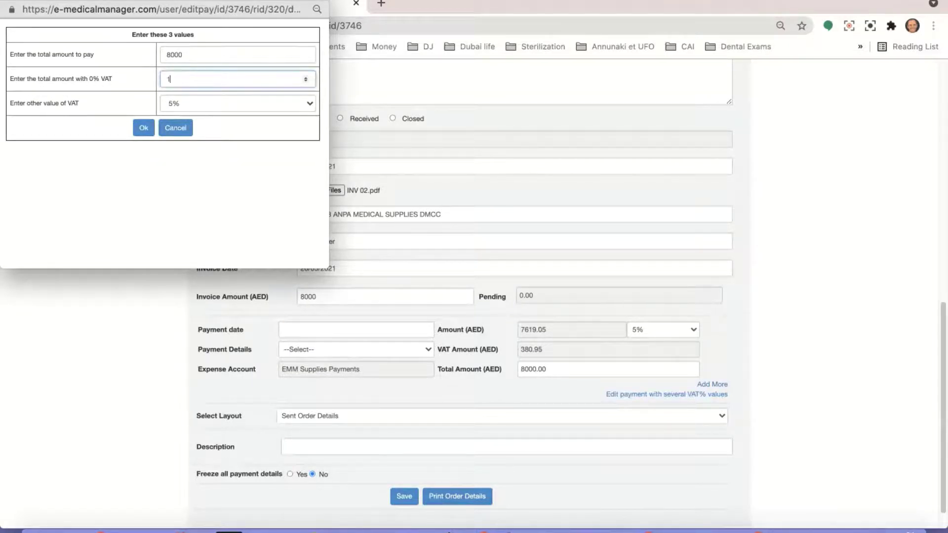
pyautogui.write('000')
pyautogui.click(145, 127)
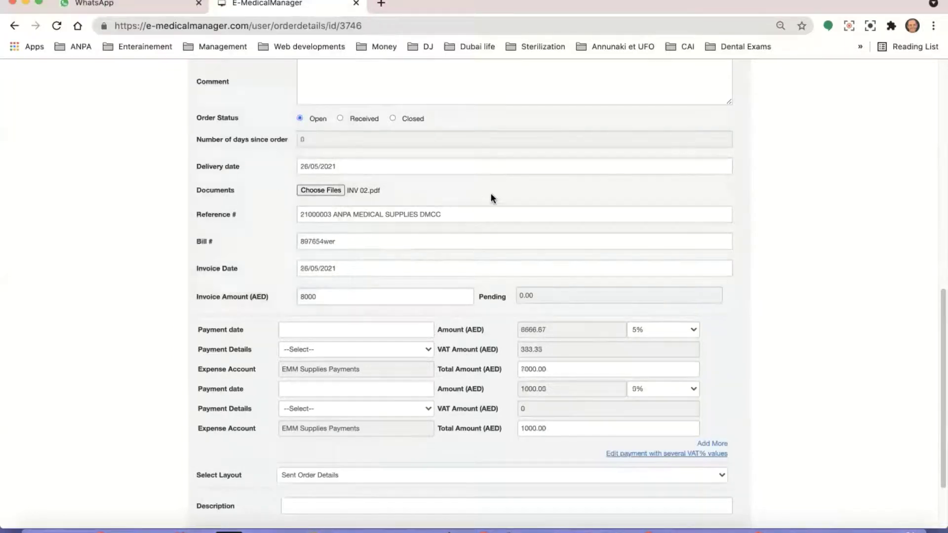
# - Set the payment date to 26/05/2021 and the payment method to Check for both payment entries
pyautogui.scroll(-3, 571, 207)
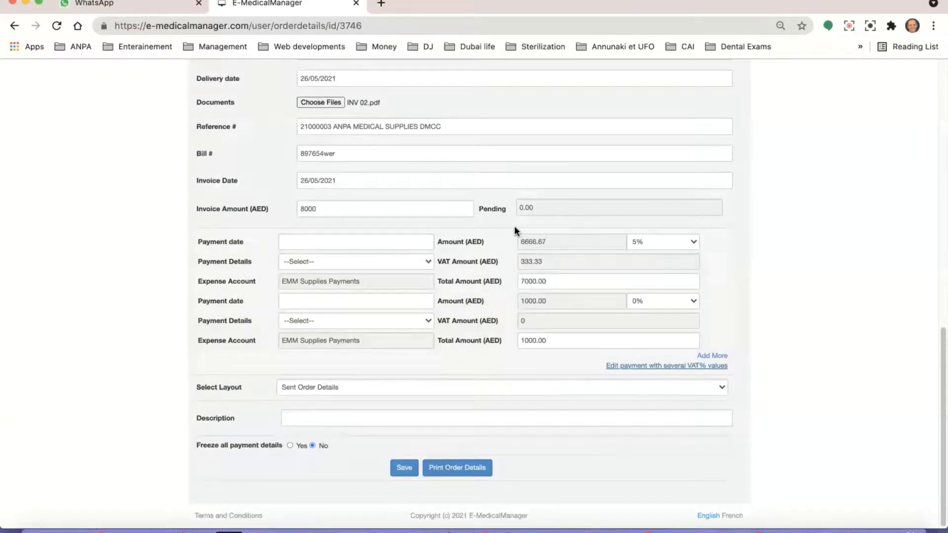
pyautogui.click(317, 243)
pyautogui.click(328, 346)
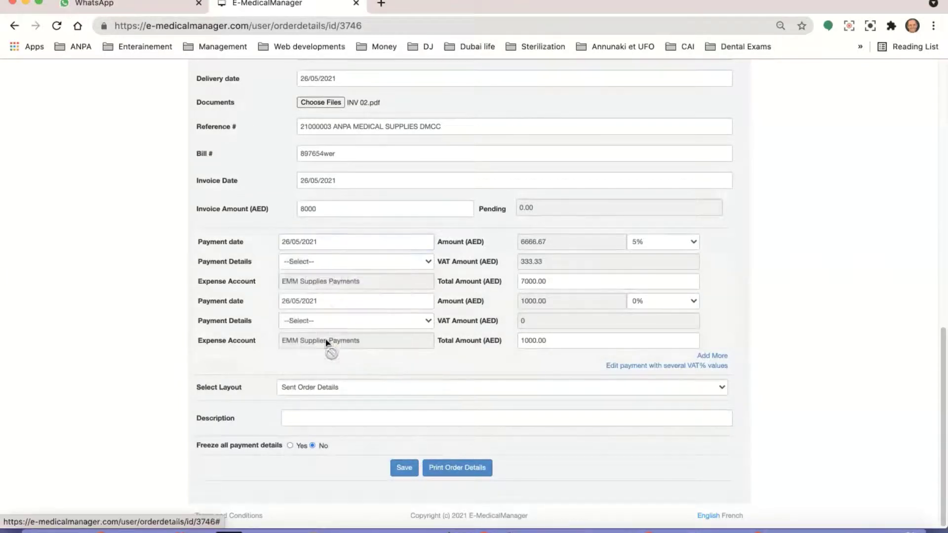
pyautogui.click(312, 262)
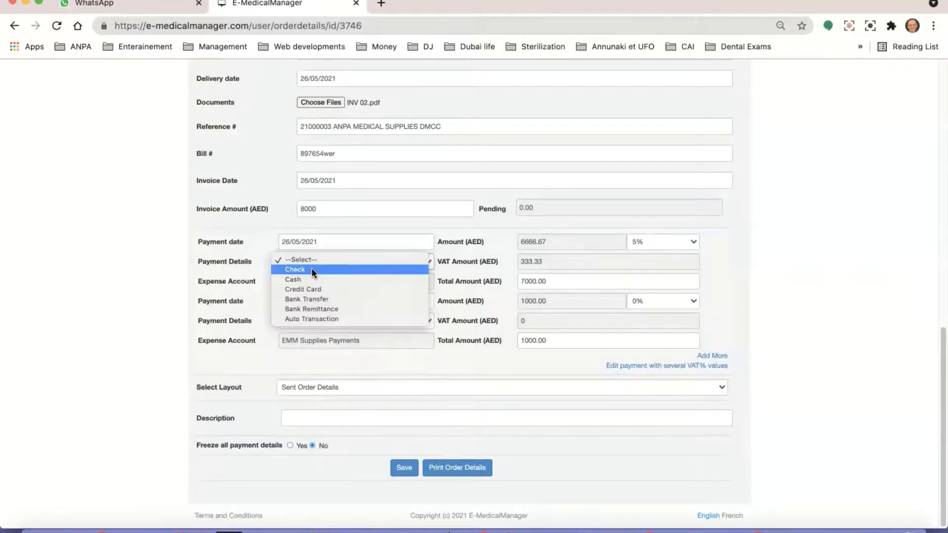
pyautogui.click(312, 270)
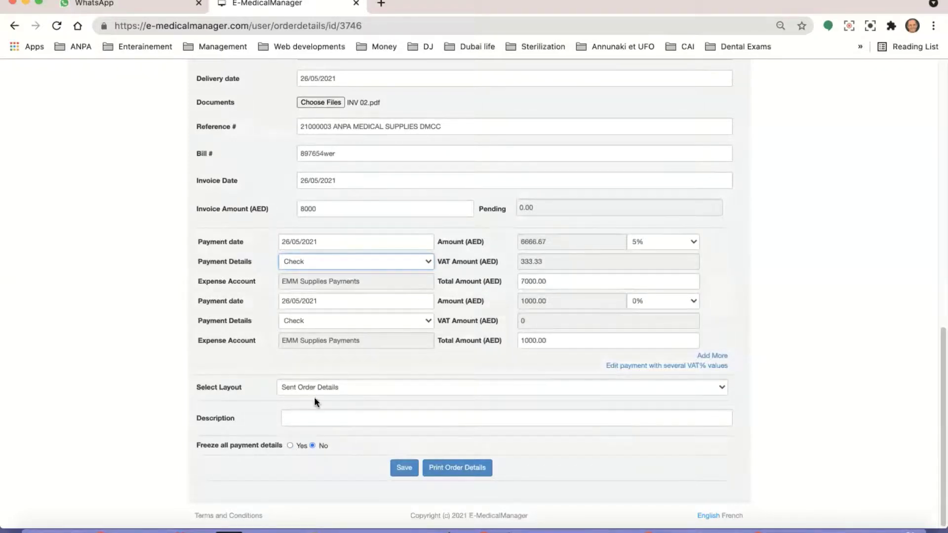
# - Freeze all payment details, save the order and confirm that the full payment has been done
pyautogui.click(290, 446)
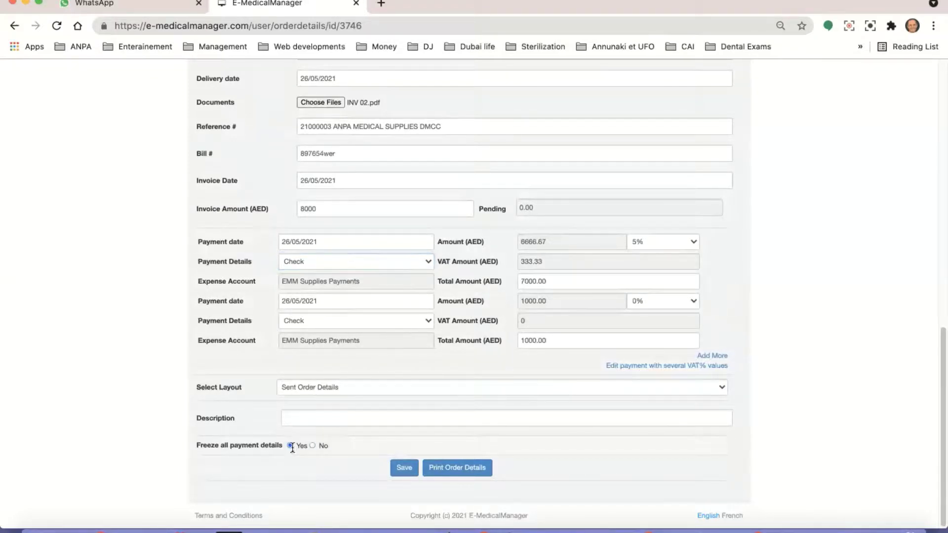
pyautogui.click(404, 469)
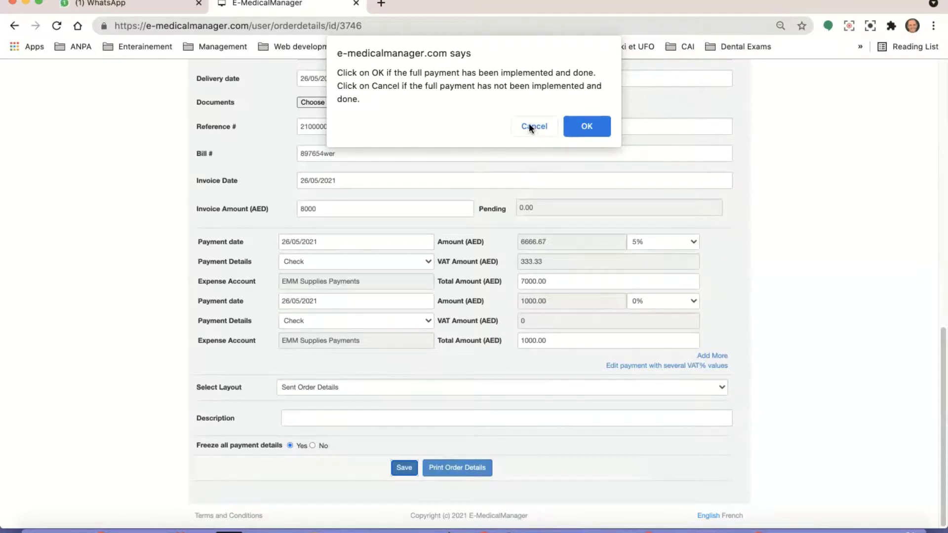
pyautogui.click(587, 127)
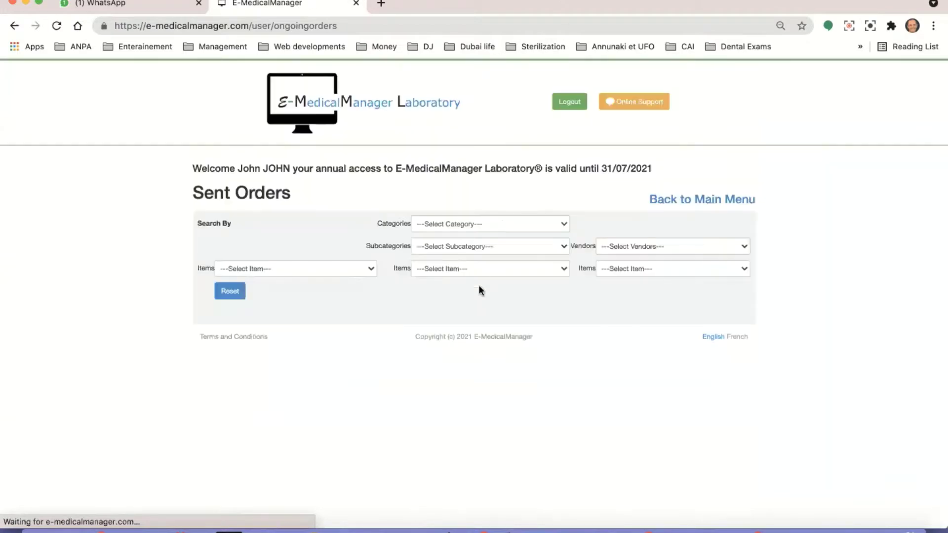
# - Return to the main menu and open the Export Supplies Payments report from the customized reports
pyautogui.click(675, 200)
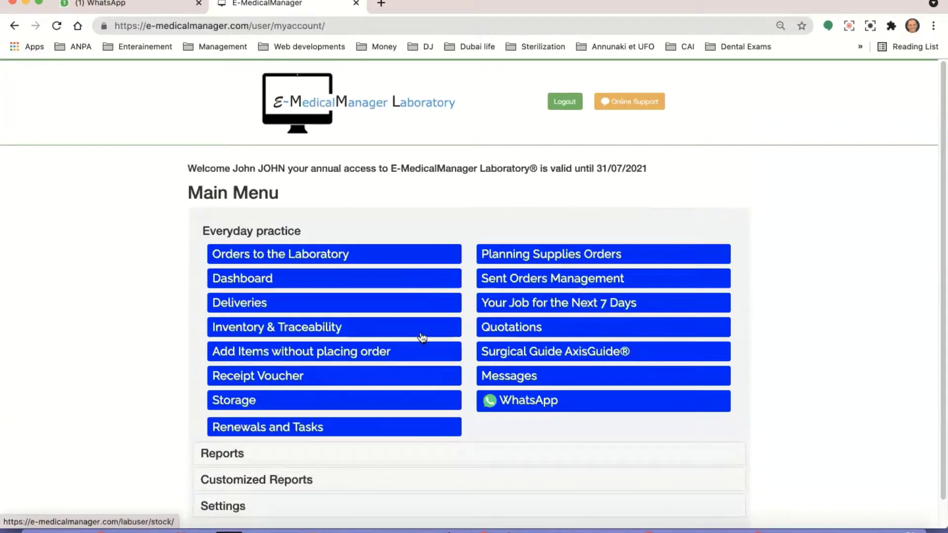
pyautogui.scroll(-1, 422, 338)
pyautogui.click(354, 450)
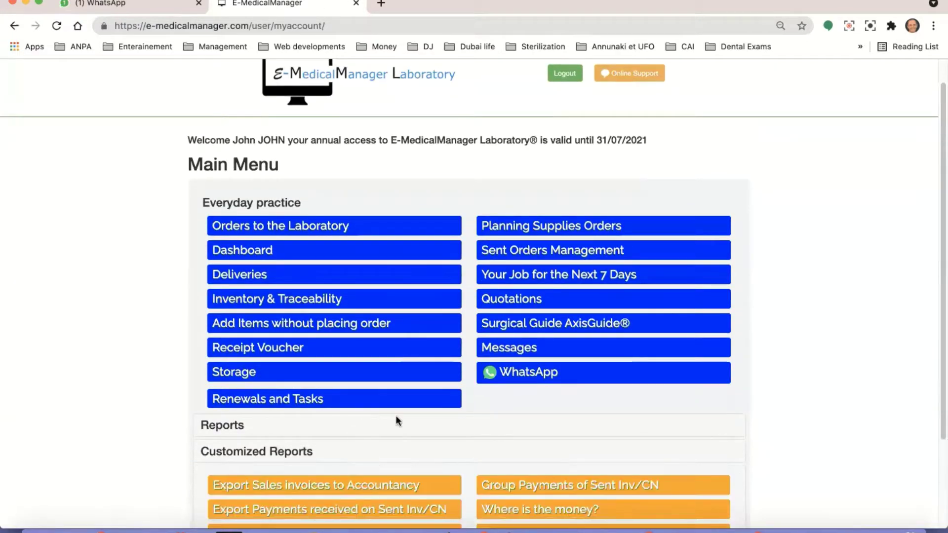
pyautogui.scroll(-4, 458, 377)
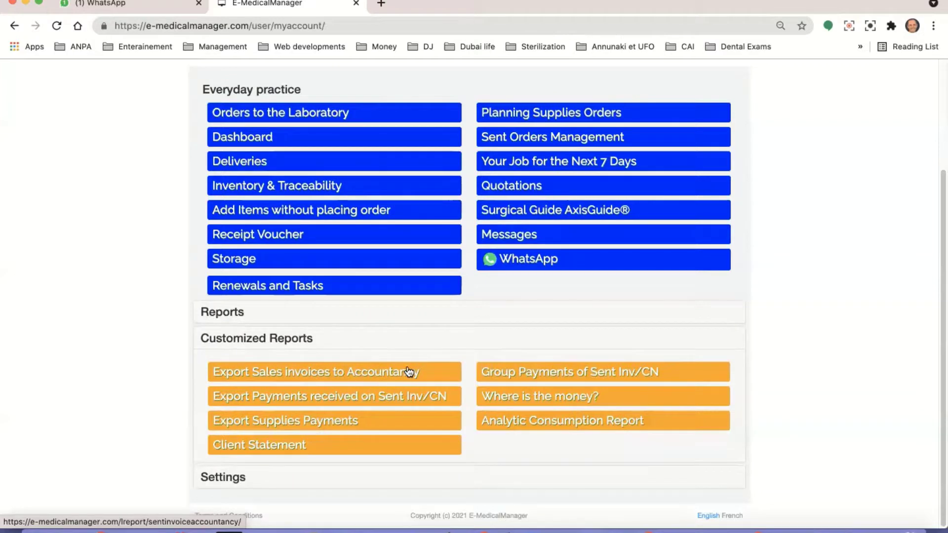
pyautogui.scroll(1, 388, 383)
pyautogui.scroll(3, 385, 379)
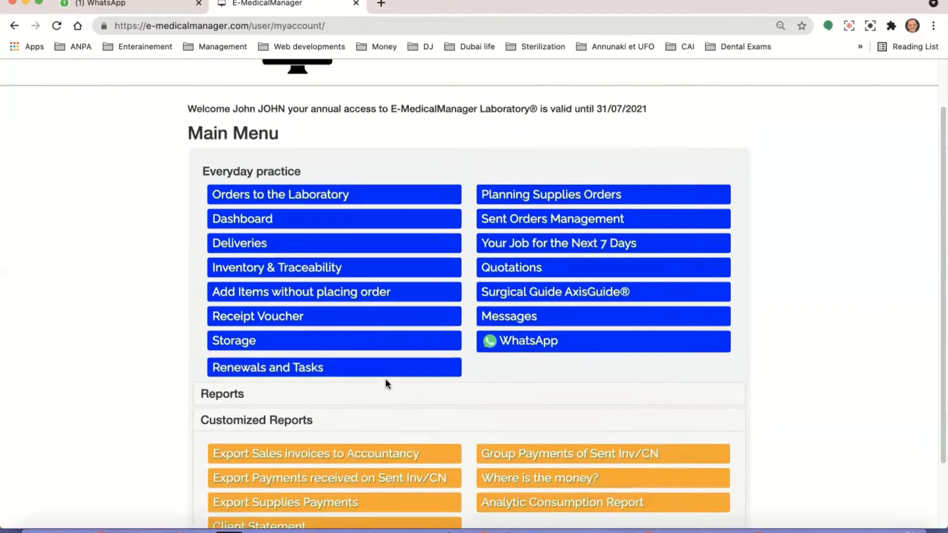
pyautogui.scroll(-3, 385, 379)
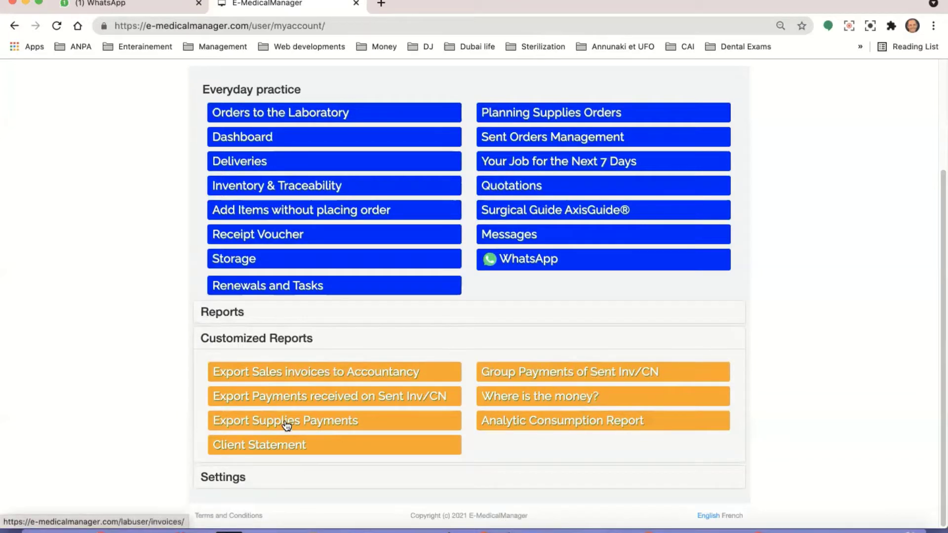
pyautogui.click(286, 423)
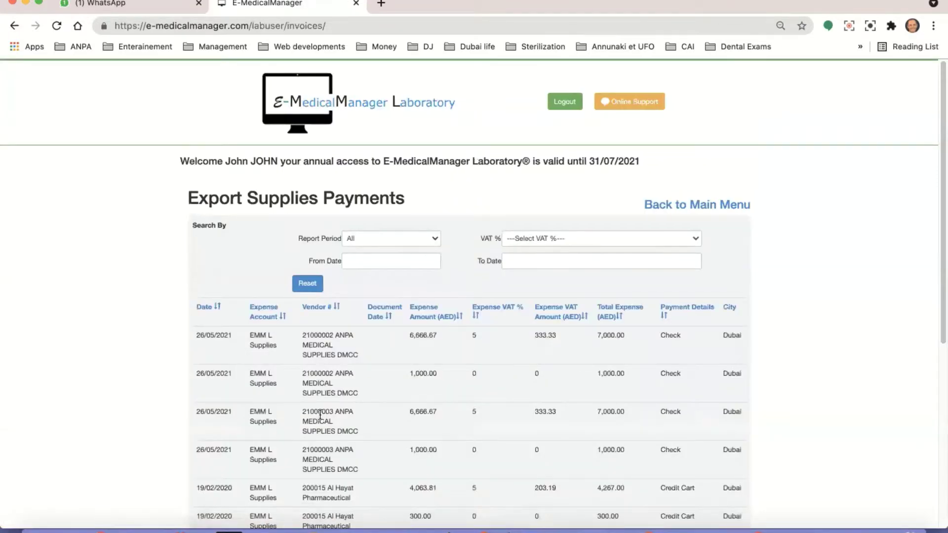
# - Review the supplies payments list through its totals, check the available Excel export formats, and return to the main menu
pyautogui.scroll(-4, 383, 370)
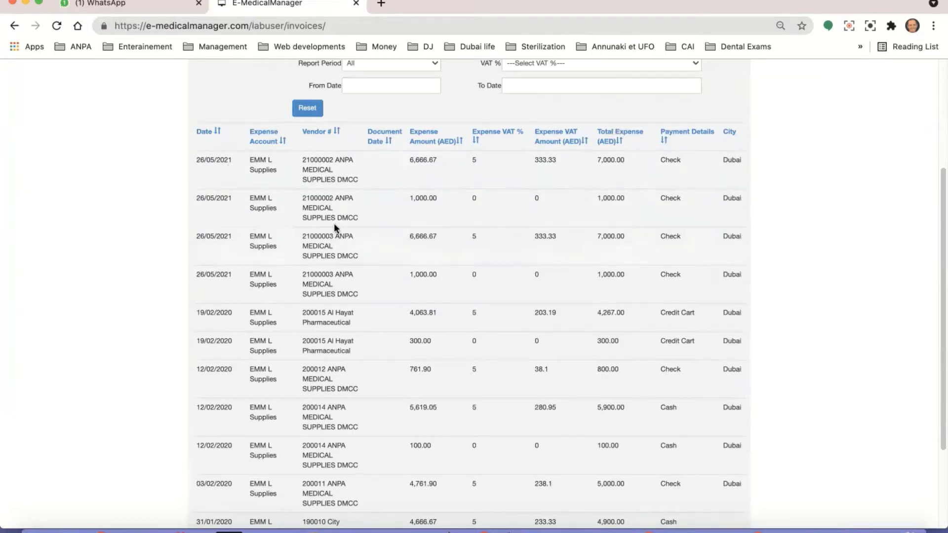
pyautogui.scroll(-3, 365, 237)
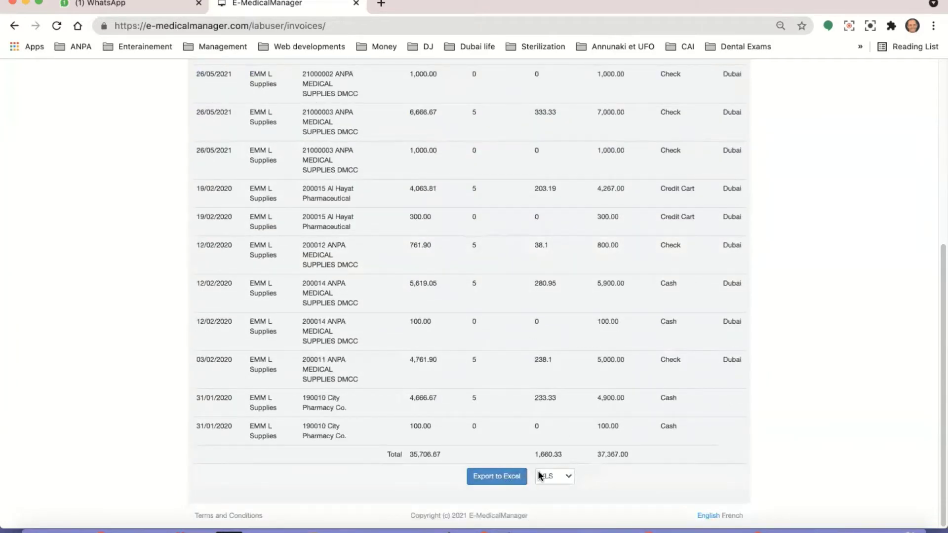
pyautogui.click(569, 477)
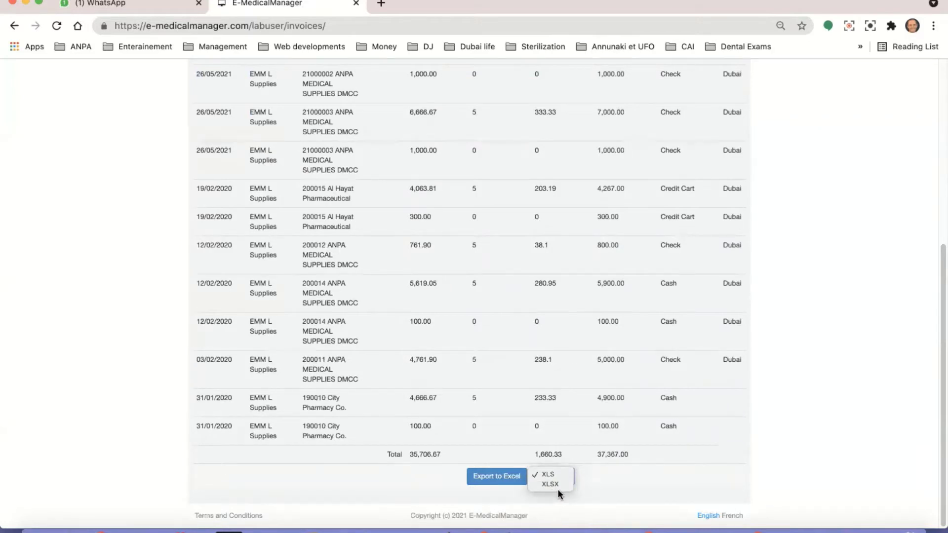
pyautogui.click(583, 477)
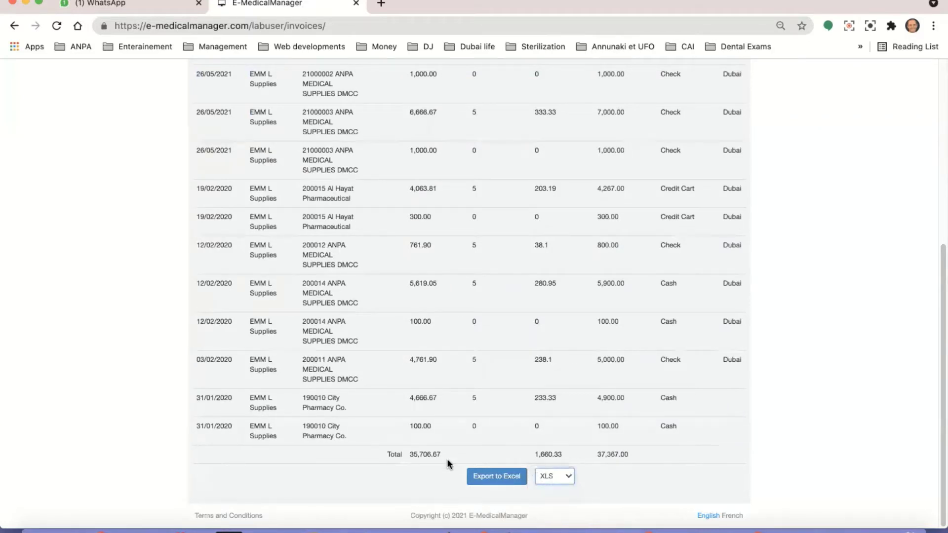
pyautogui.scroll(6, 459, 366)
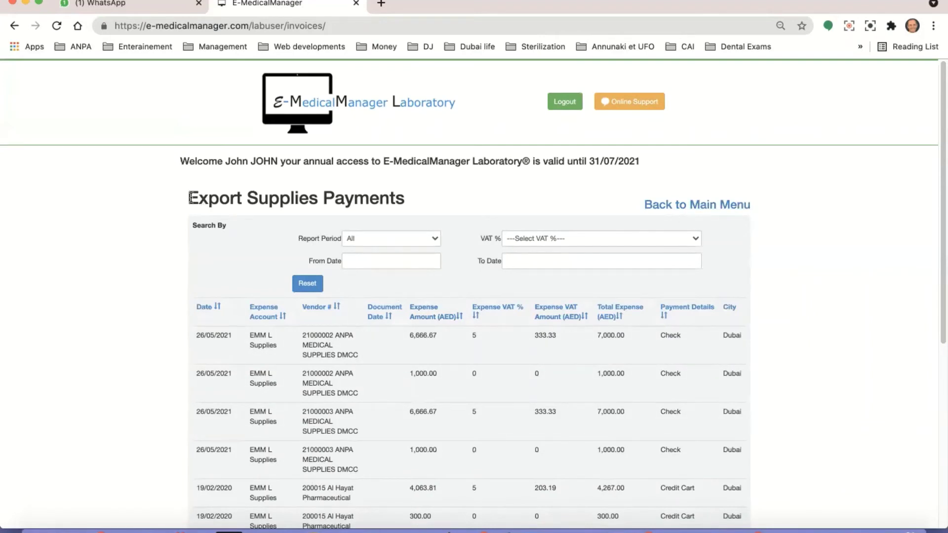
pyautogui.click(667, 207)
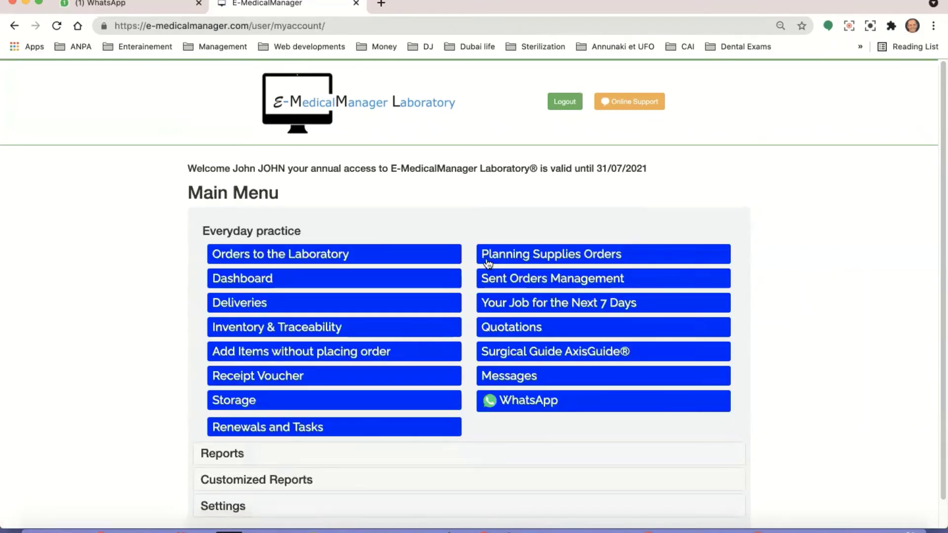